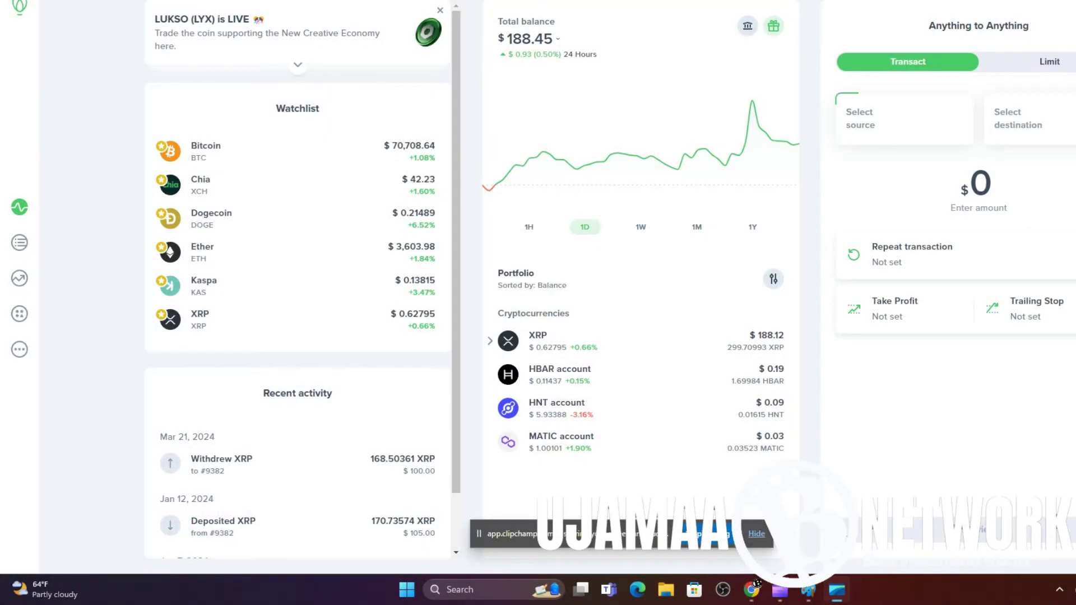
{"action": "left_click", "coordinate": [756, 533]}
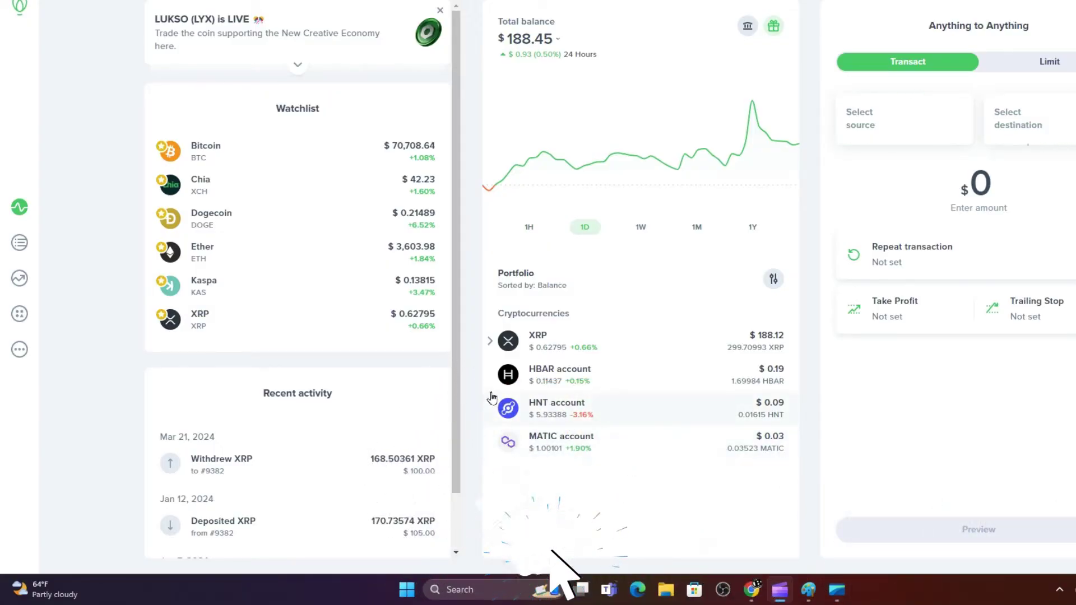
{"action": "left_click", "coordinate": [22, 243]}
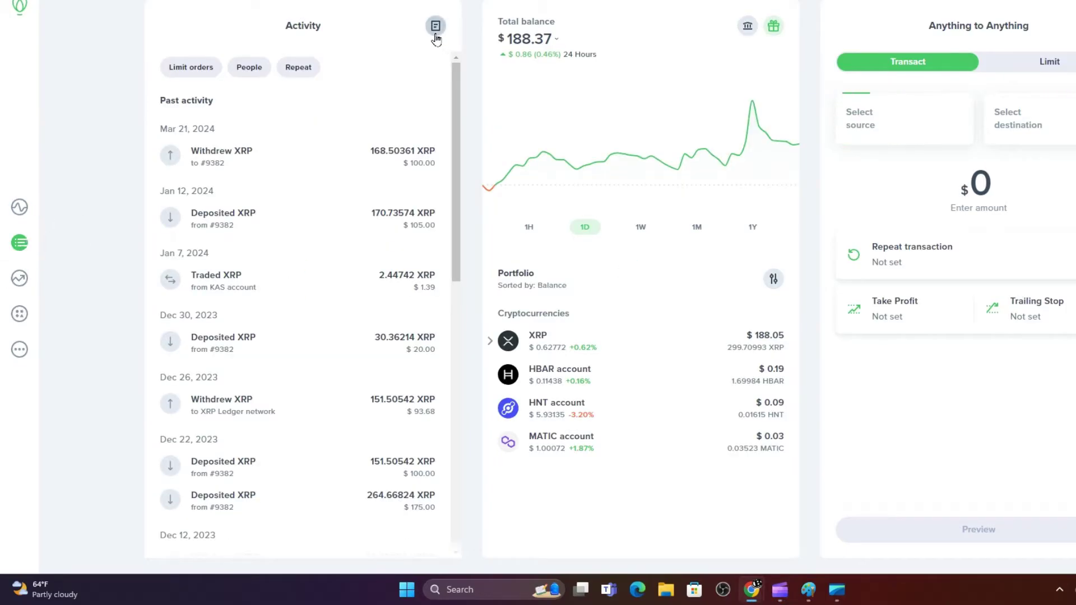
{"action": "left_click", "coordinate": [438, 35]}
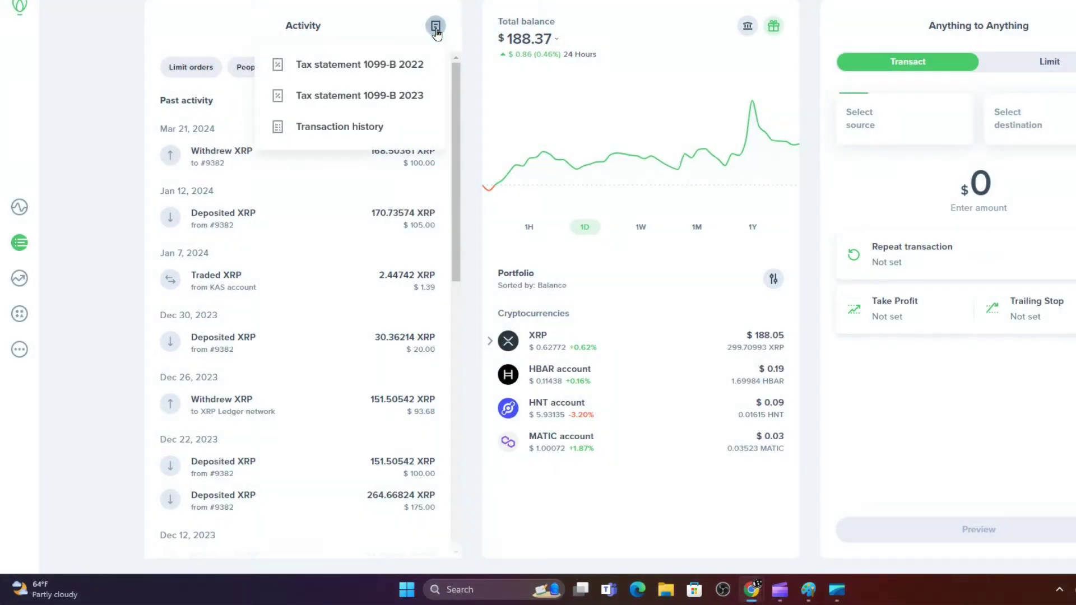
{"action": "left_click", "coordinate": [411, 100]}
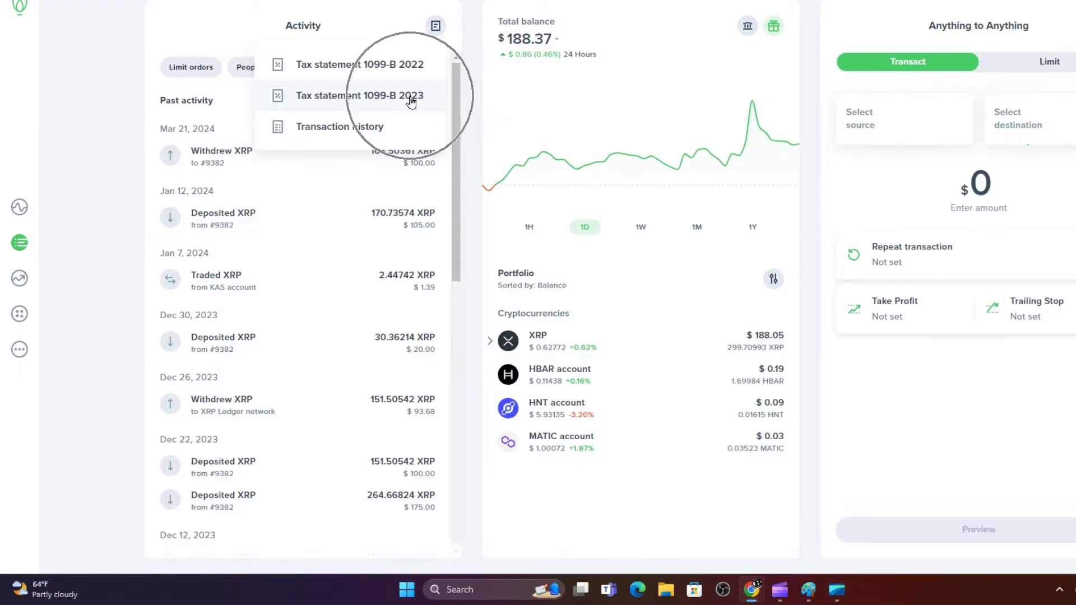
{"action": "left_click", "coordinate": [411, 99]}
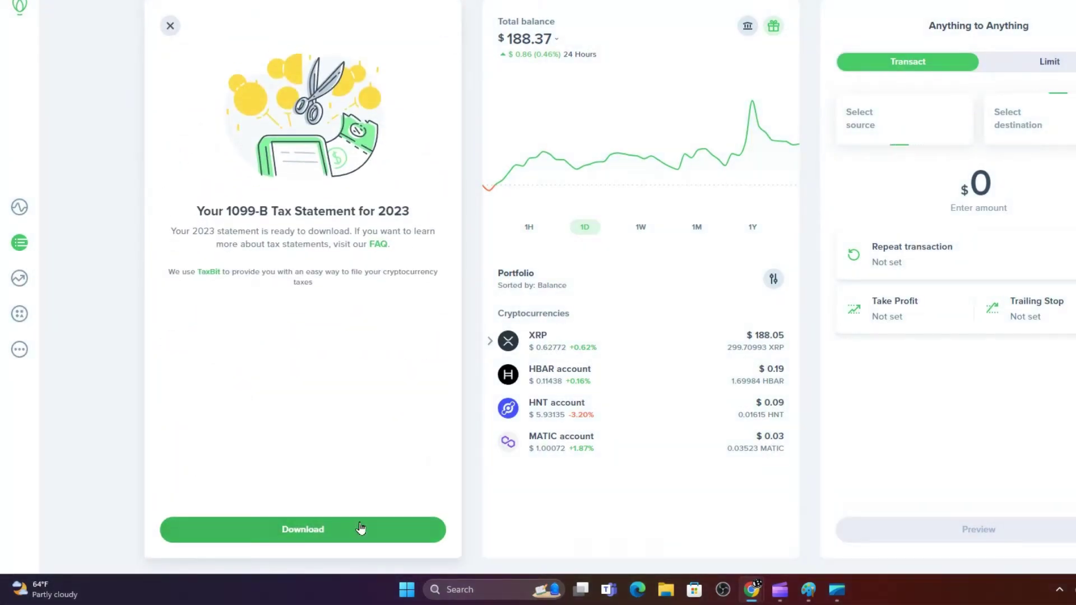
{"action": "left_click", "coordinate": [360, 532]}
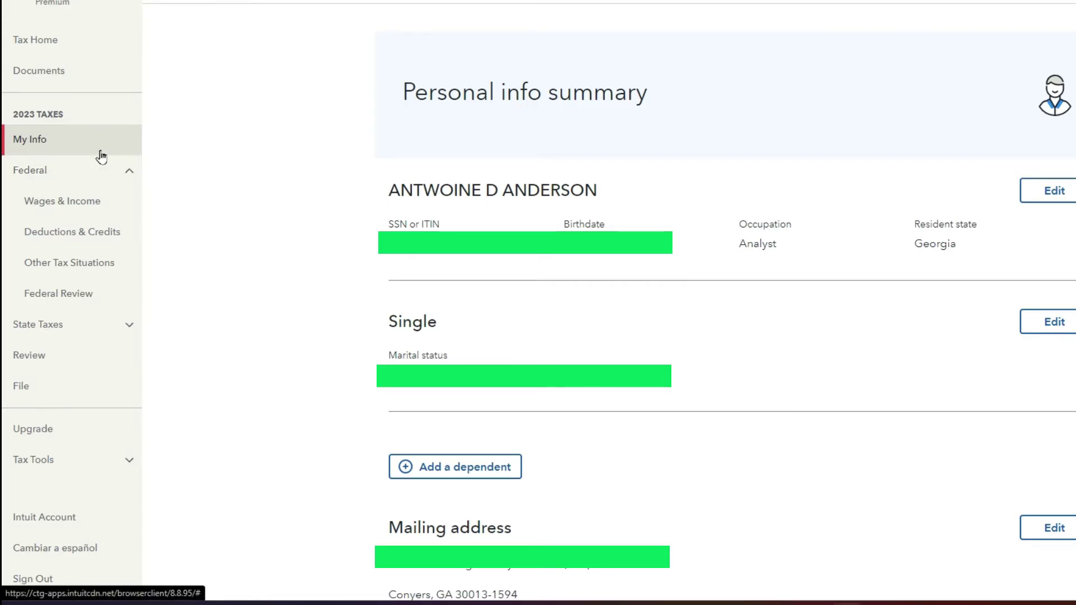
- Go to the Federal Wages & Income section listing the 2023 income and expenses
{"action": "left_click", "coordinate": [92, 211]}
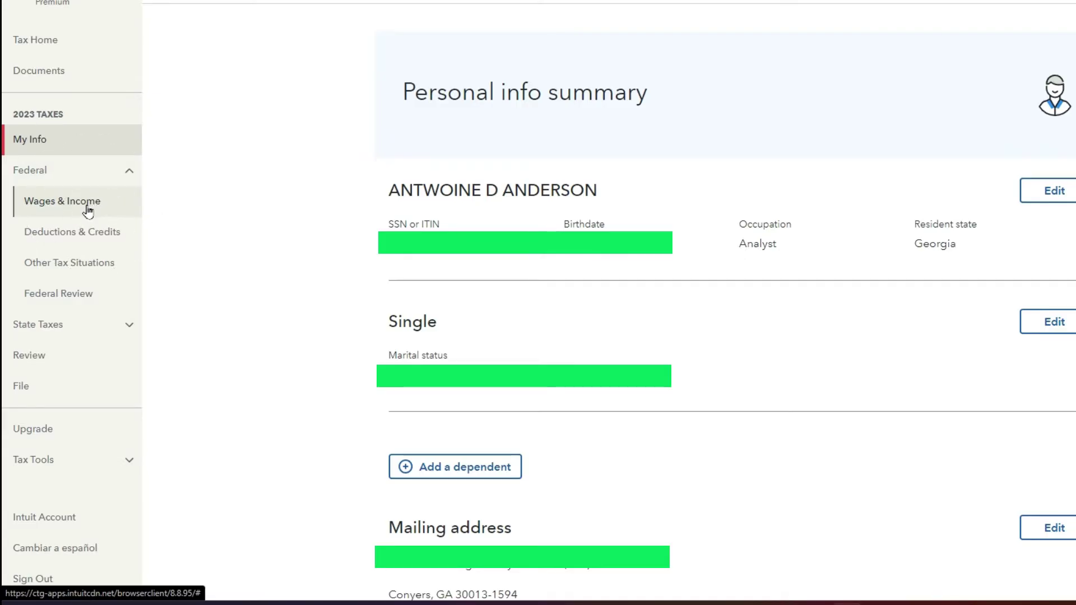
{"action": "left_click", "coordinate": [87, 211]}
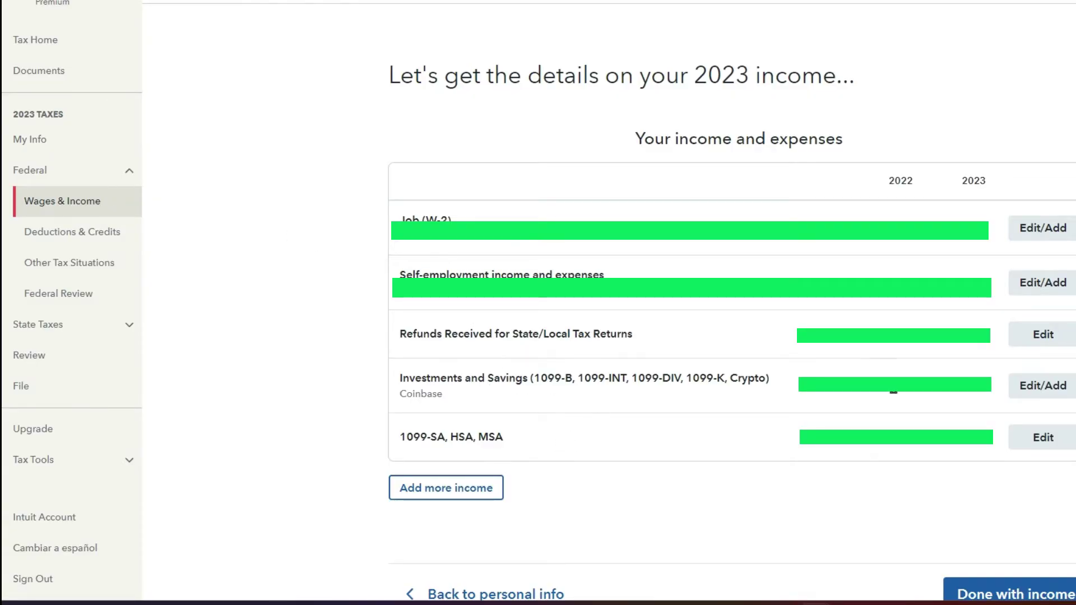
- Add another investment under Investments and Savings and search importable institutions for 'uphold'
{"action": "left_click", "coordinate": [1048, 396]}
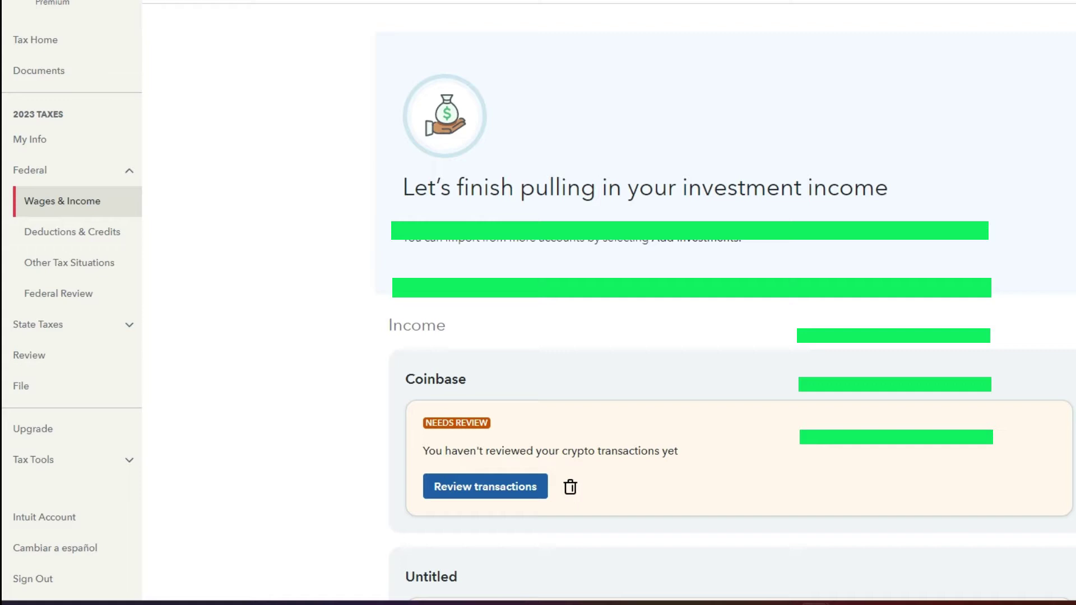
{"action": "scroll", "coordinate": [586, 308], "scroll_direction": "down", "scroll_amount": 4}
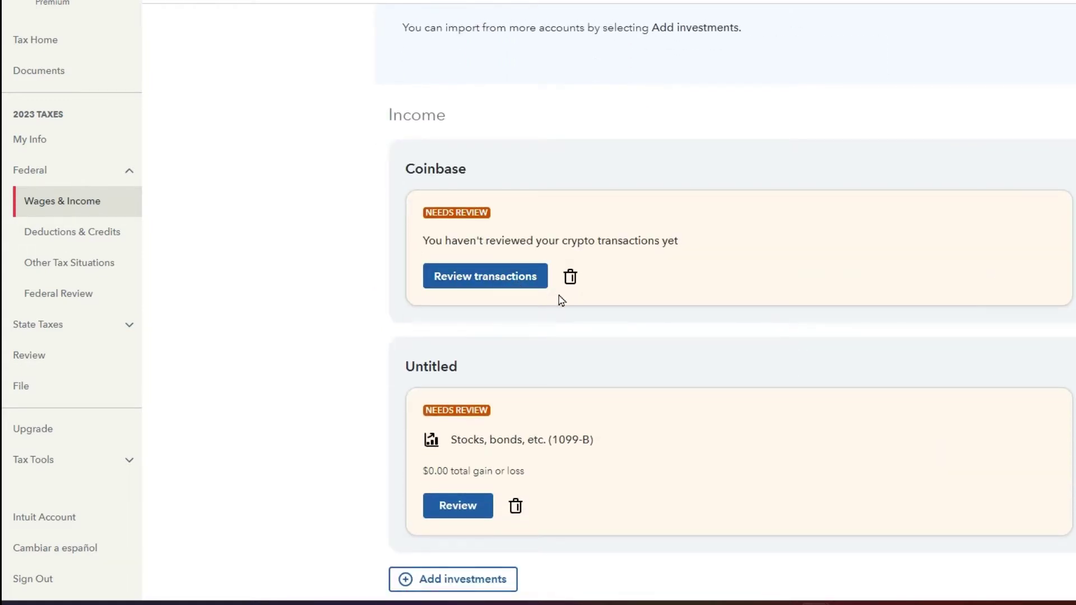
{"action": "scroll", "coordinate": [558, 297], "scroll_direction": "down", "scroll_amount": 3}
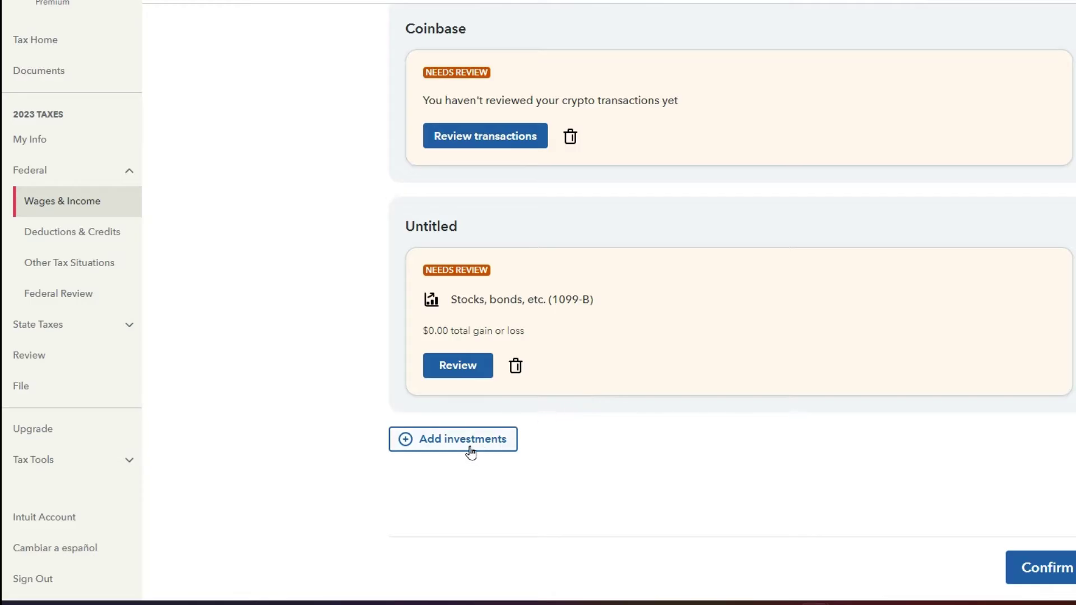
{"action": "left_click", "coordinate": [469, 451]}
{"action": "left_click", "coordinate": [460, 444]}
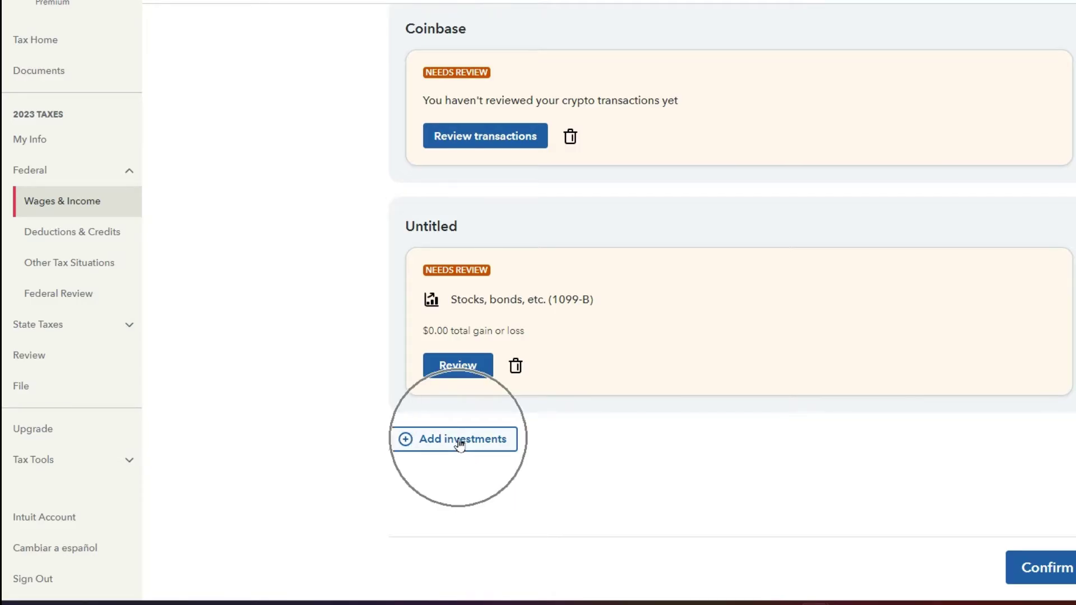
{"action": "left_click", "coordinate": [423, 446]}
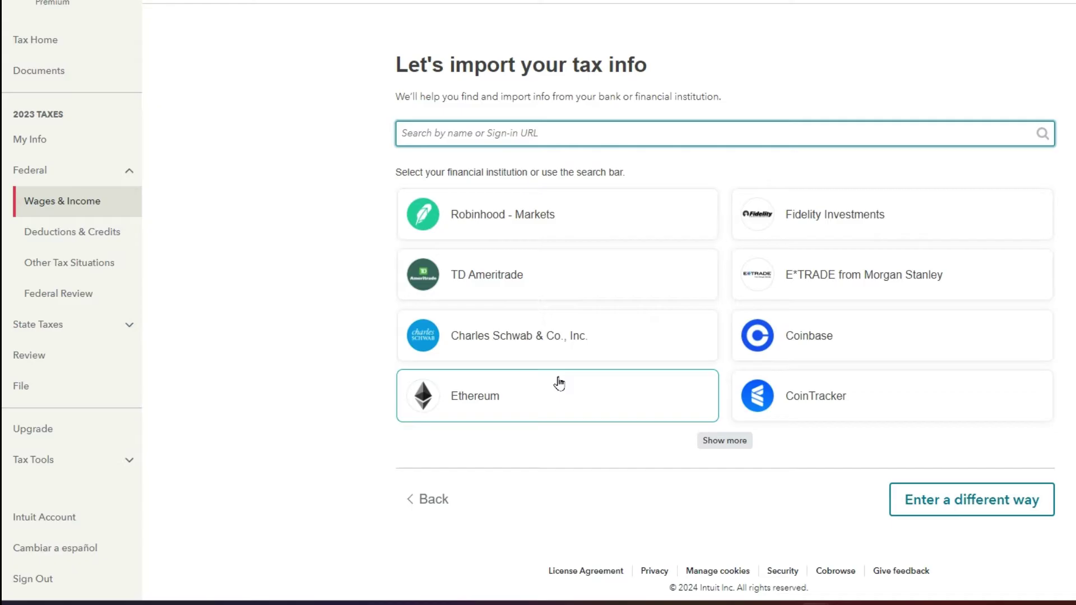
{"action": "left_click", "coordinate": [570, 138]}
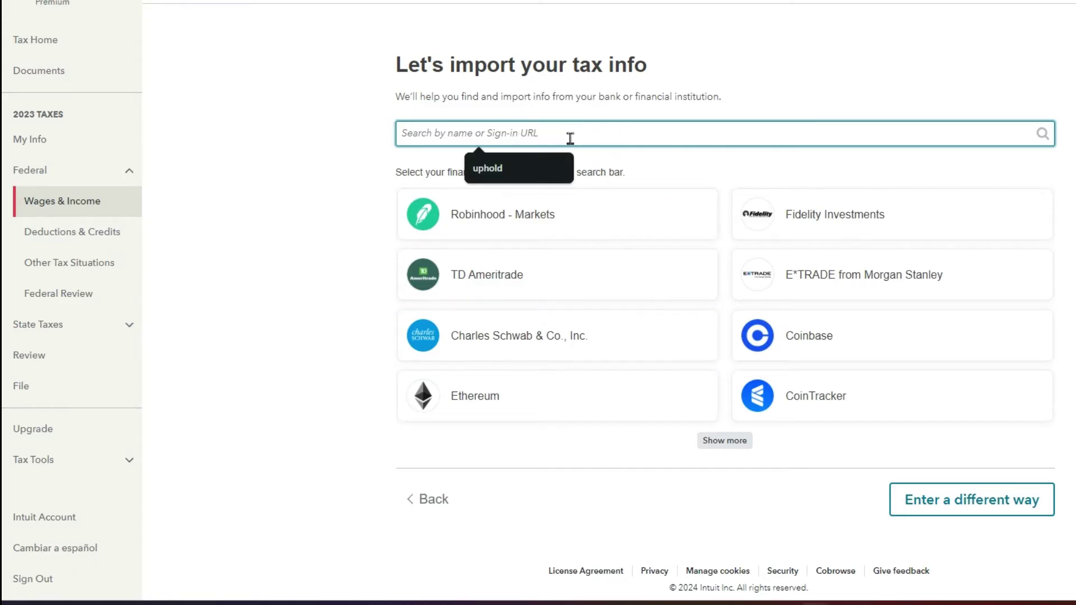
{"action": "left_click", "coordinate": [500, 179]}
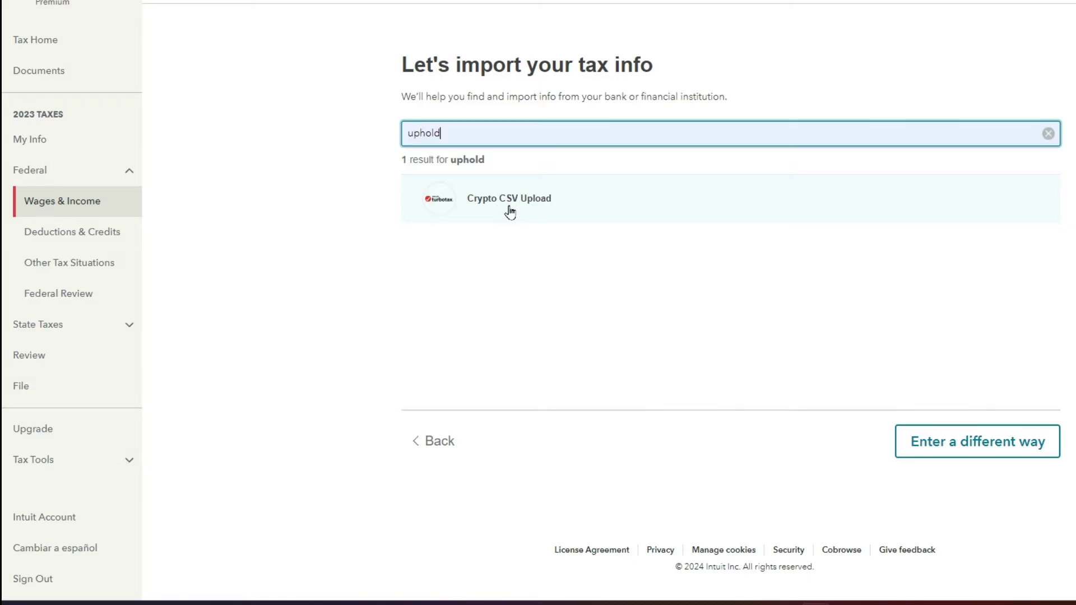
- Choose manual entry with Stocks, Bonds, Mutual Funds as the investment type
{"action": "left_click", "coordinate": [978, 451]}
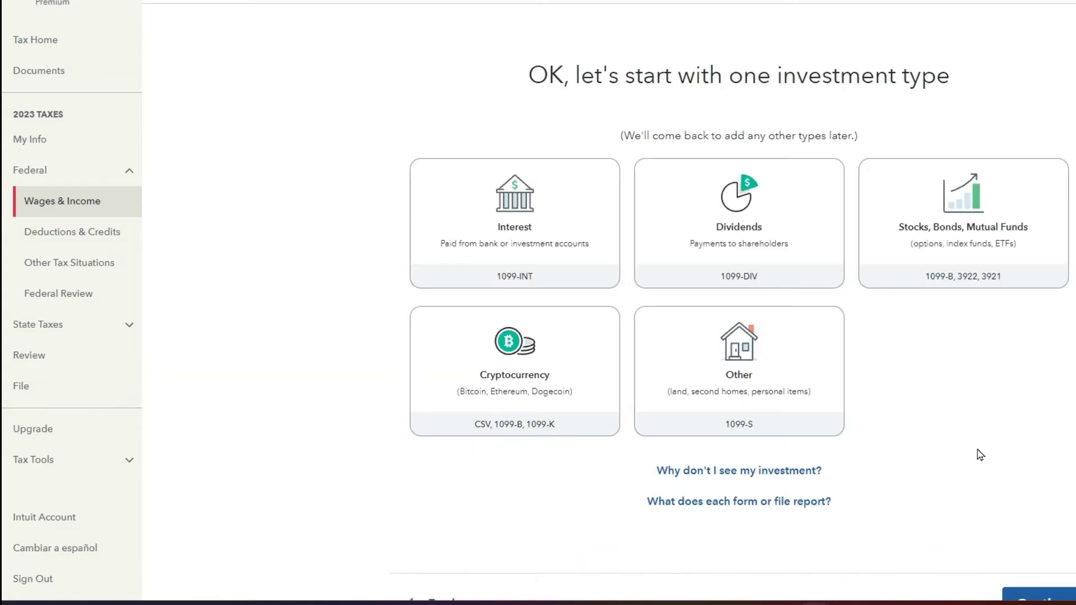
{"action": "left_click", "coordinate": [973, 257]}
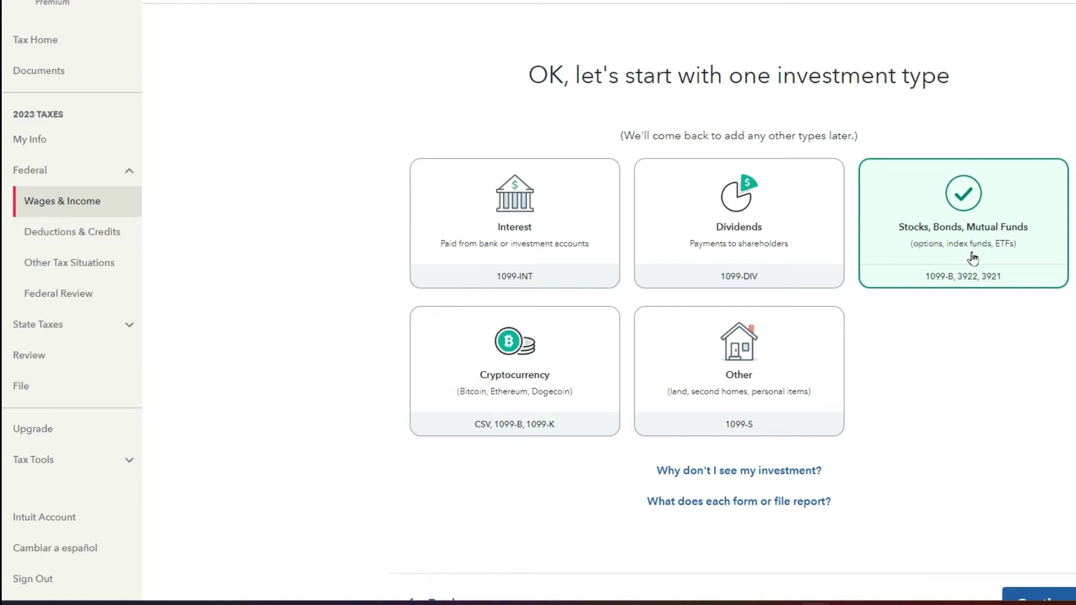
{"action": "scroll", "coordinate": [1007, 343], "scroll_direction": "down", "scroll_amount": 3}
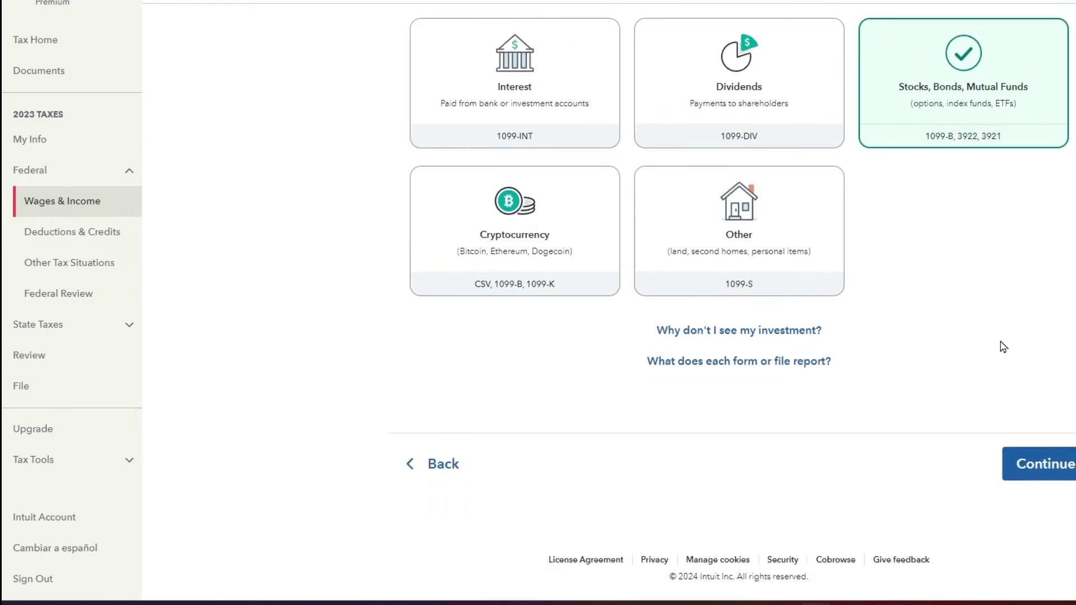
{"action": "left_click", "coordinate": [1038, 469]}
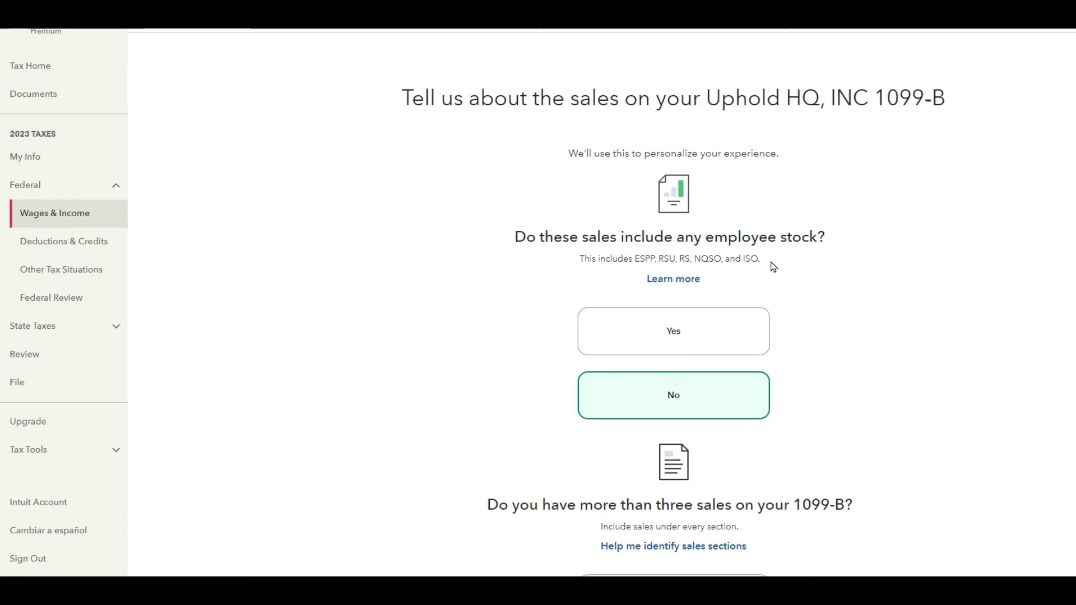
- Answer Yes (4+) for more than three sales, keeping the other answers unchanged
{"action": "scroll", "coordinate": [748, 417], "scroll_direction": "down", "scroll_amount": 5}
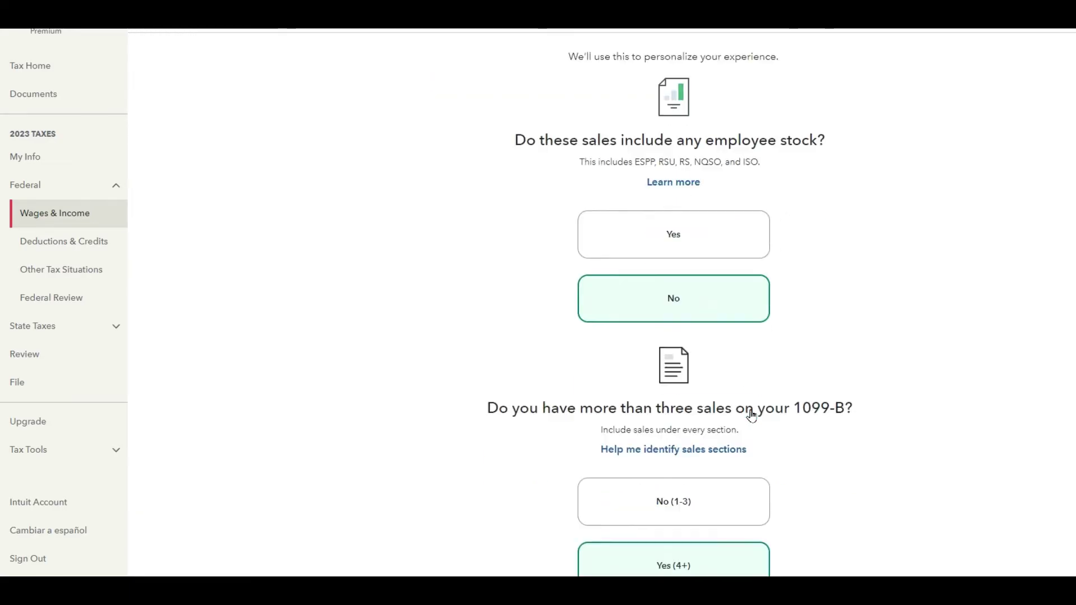
{"action": "left_click", "coordinate": [747, 409]}
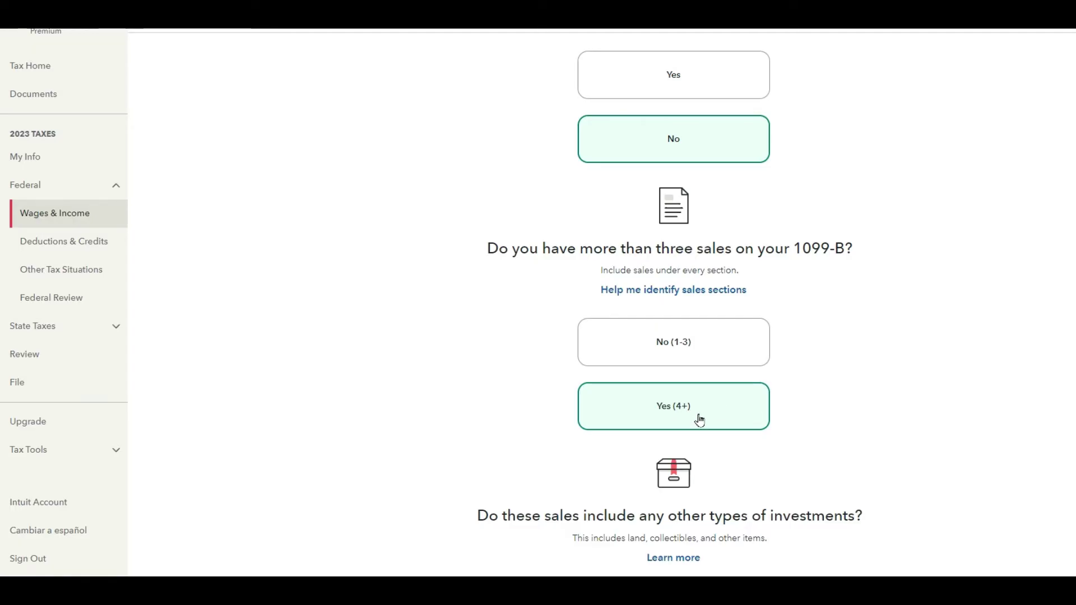
{"action": "scroll", "coordinate": [732, 409], "scroll_direction": "down", "scroll_amount": 3}
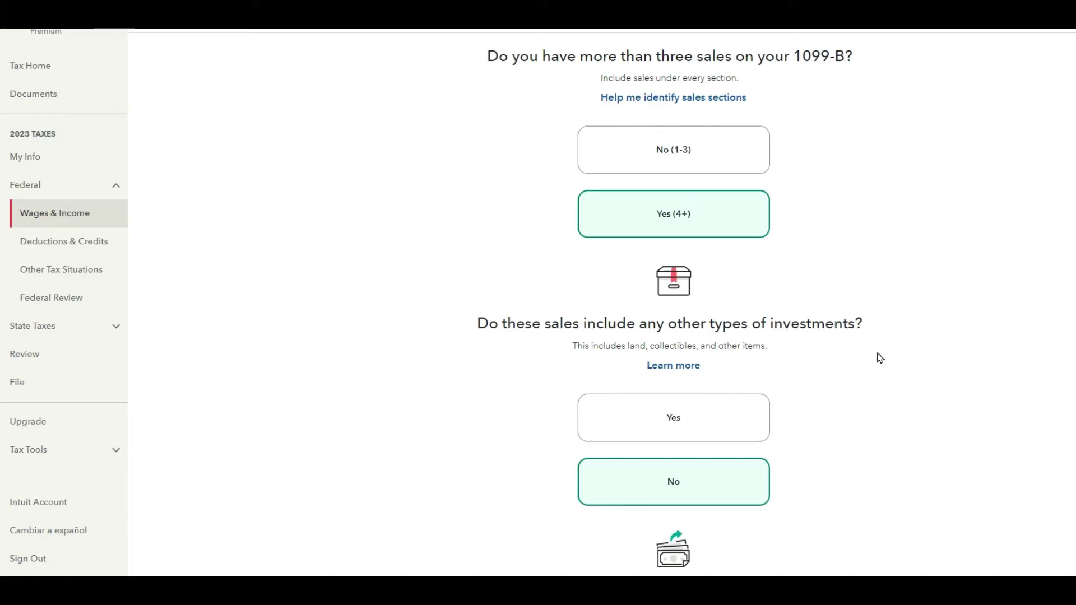
{"action": "scroll", "coordinate": [709, 373], "scroll_direction": "down", "scroll_amount": 2}
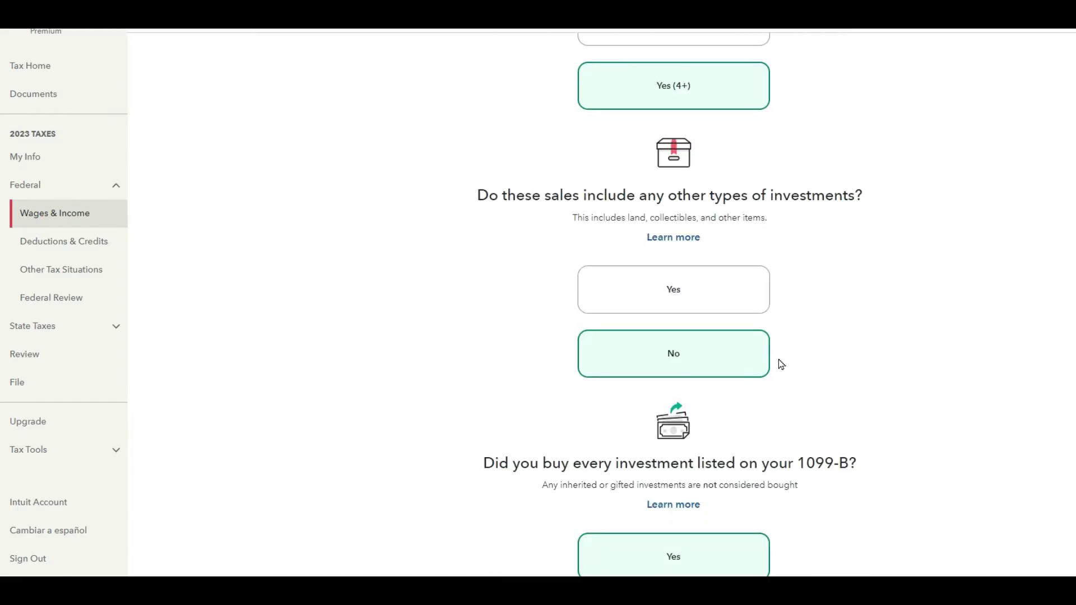
{"action": "scroll", "coordinate": [859, 370], "scroll_direction": "down", "scroll_amount": 5}
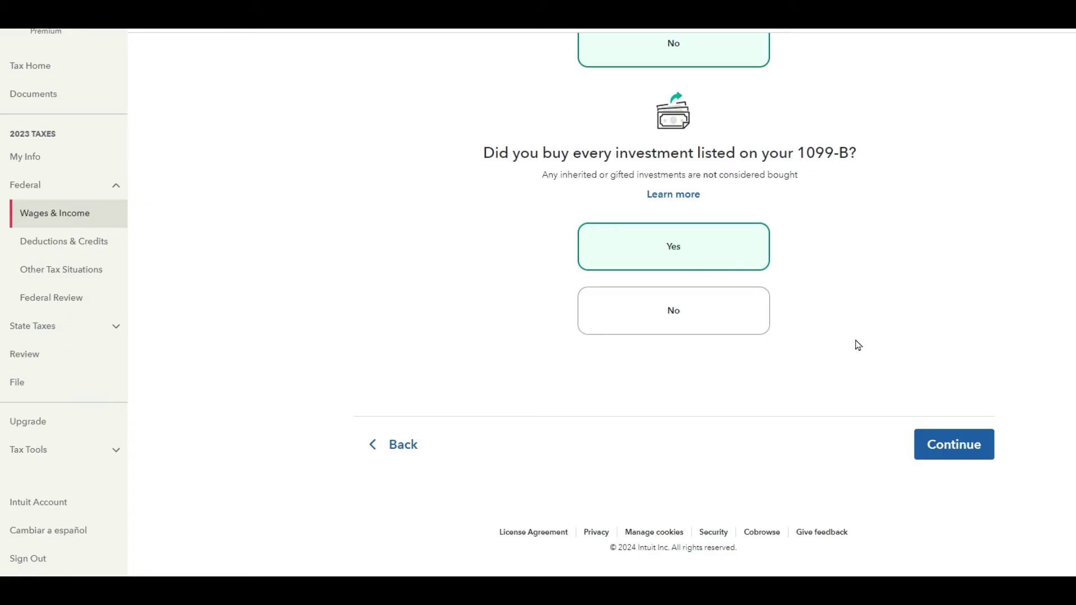
{"action": "left_click", "coordinate": [954, 446]}
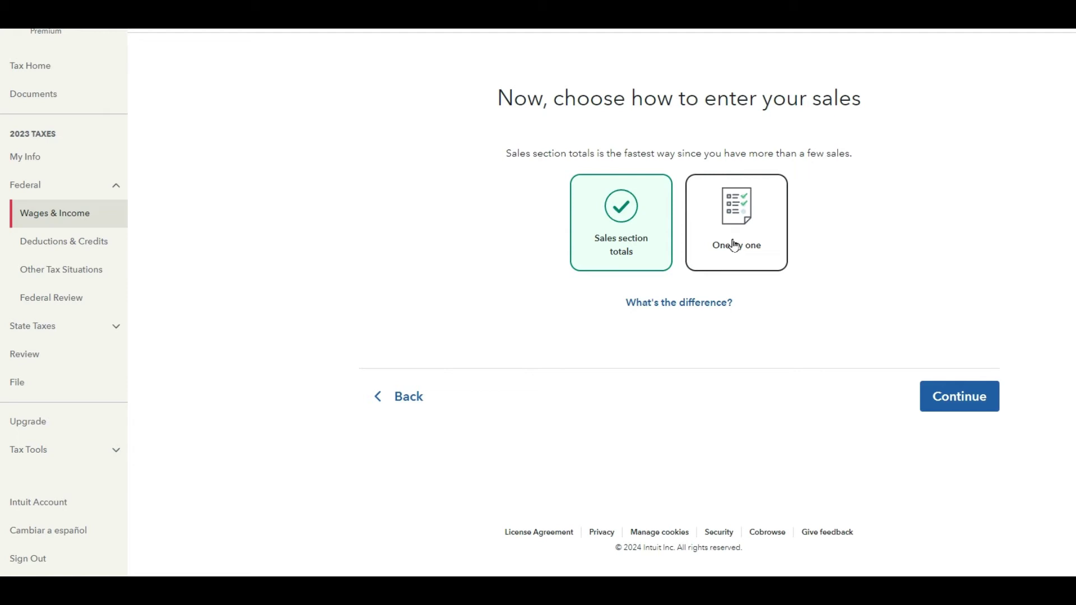
- Choose Sales section totals as the entry method and get past the Look for your sales guide
{"action": "left_click", "coordinate": [632, 261]}
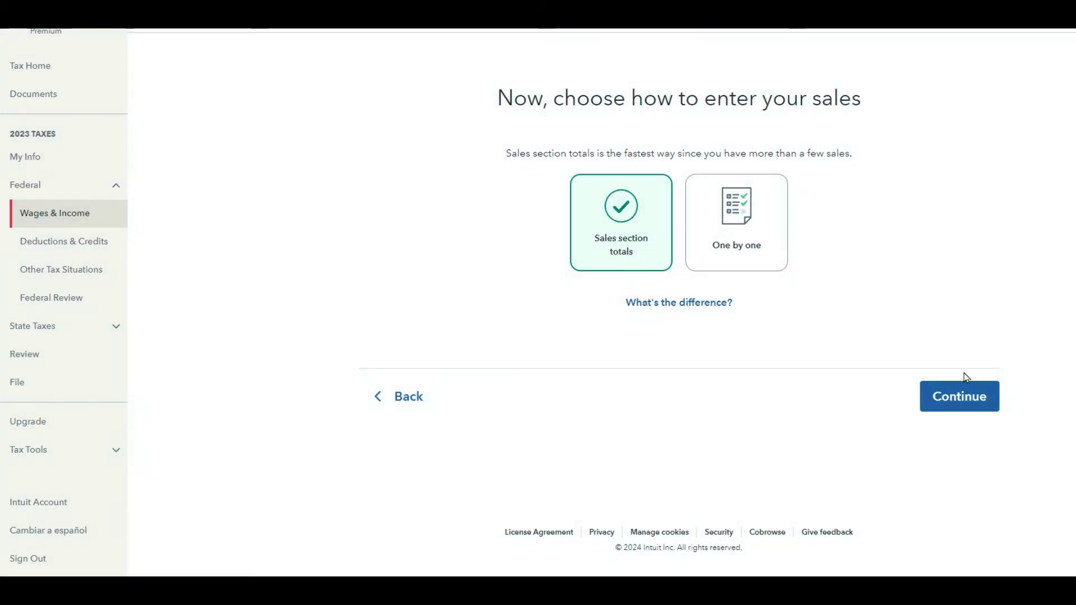
{"action": "left_click", "coordinate": [960, 404]}
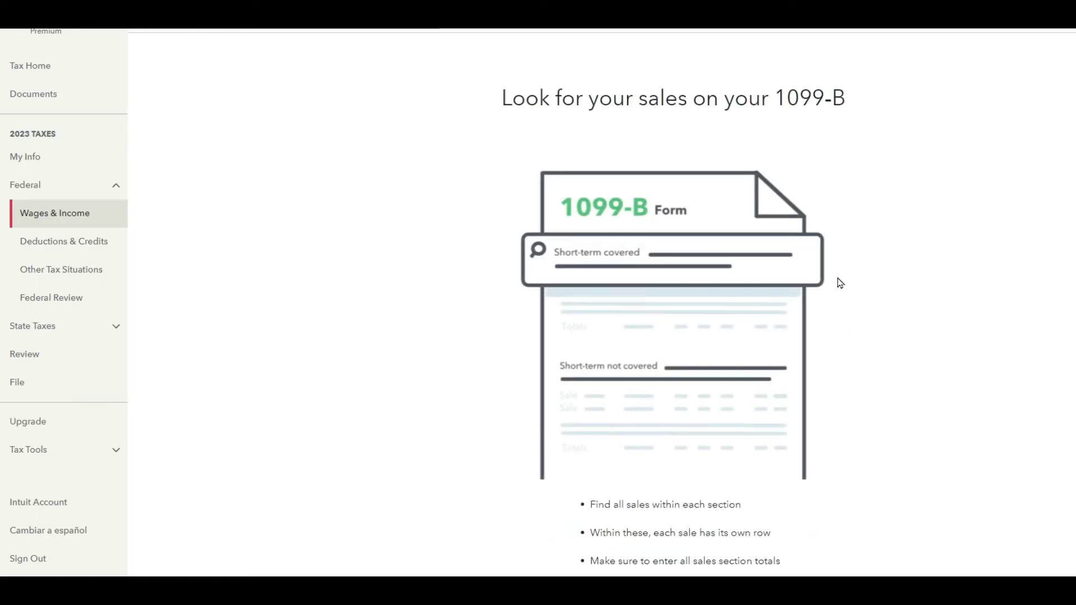
{"action": "scroll", "coordinate": [845, 292], "scroll_direction": "down", "scroll_amount": 3}
{"action": "scroll", "coordinate": [847, 297], "scroll_direction": "up", "scroll_amount": 3}
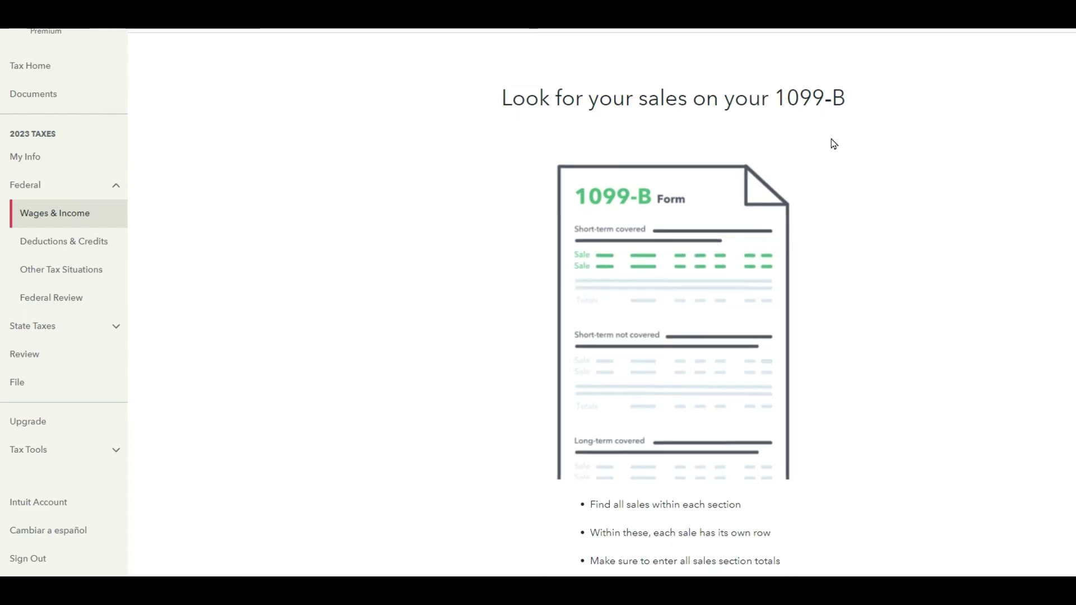
{"action": "scroll", "coordinate": [809, 305], "scroll_direction": "down", "scroll_amount": 5}
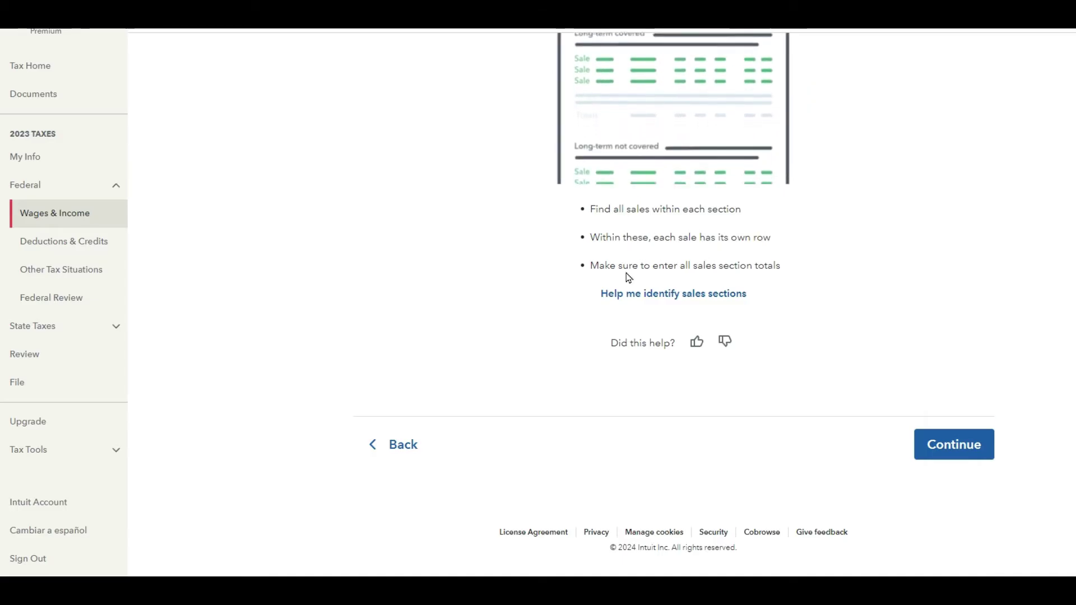
{"action": "left_click", "coordinate": [950, 449]}
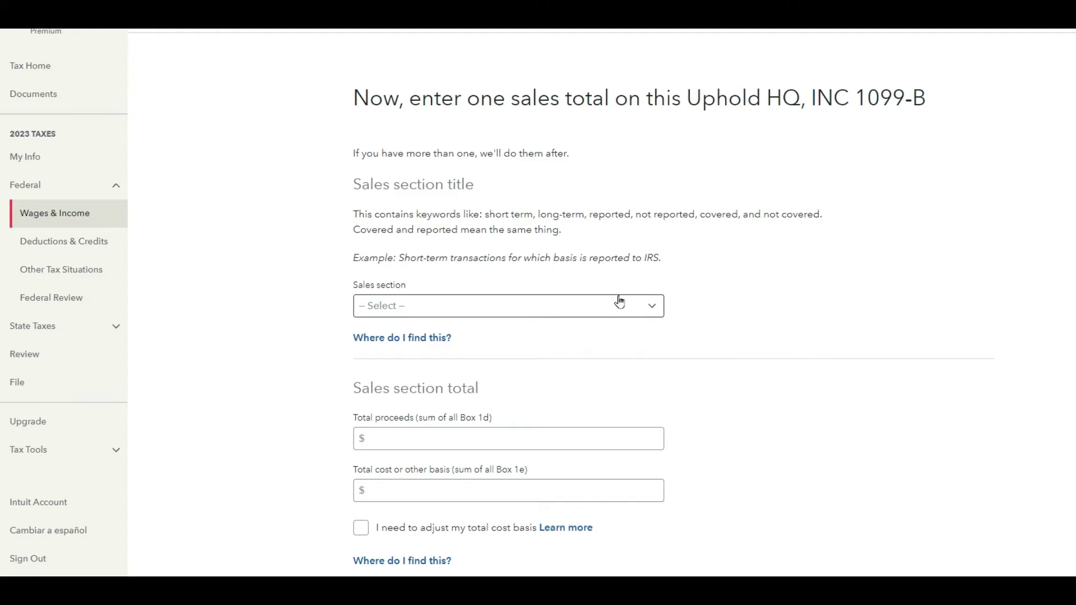
- Expand the Sales section dropdown on the Uphold HQ, INC sales-total page to view its types
{"action": "scroll", "coordinate": [634, 291], "scroll_direction": "down", "scroll_amount": 1}
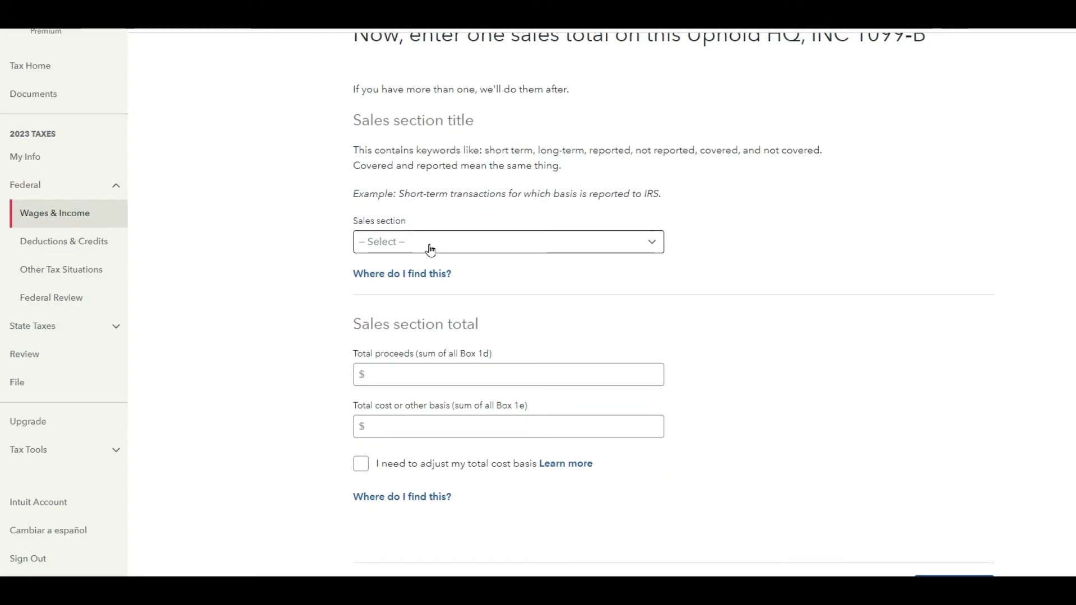
{"action": "left_click", "coordinate": [643, 243]}
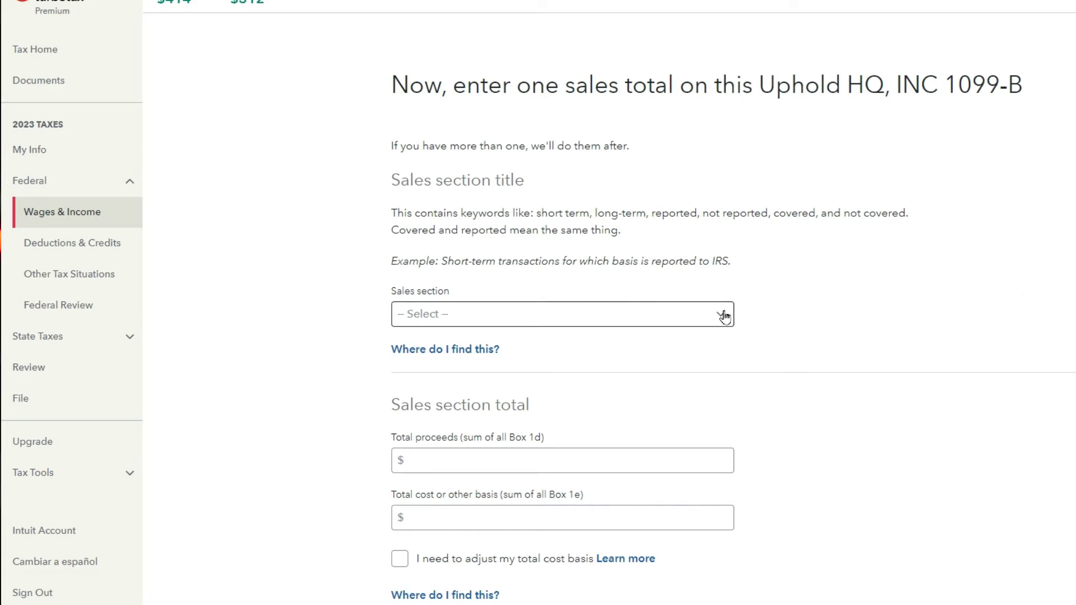
- Choose Short-term basis reported to IRS (covered) from the Sales section dropdown
{"action": "left_click", "coordinate": [723, 317]}
{"action": "left_click", "coordinate": [723, 318]}
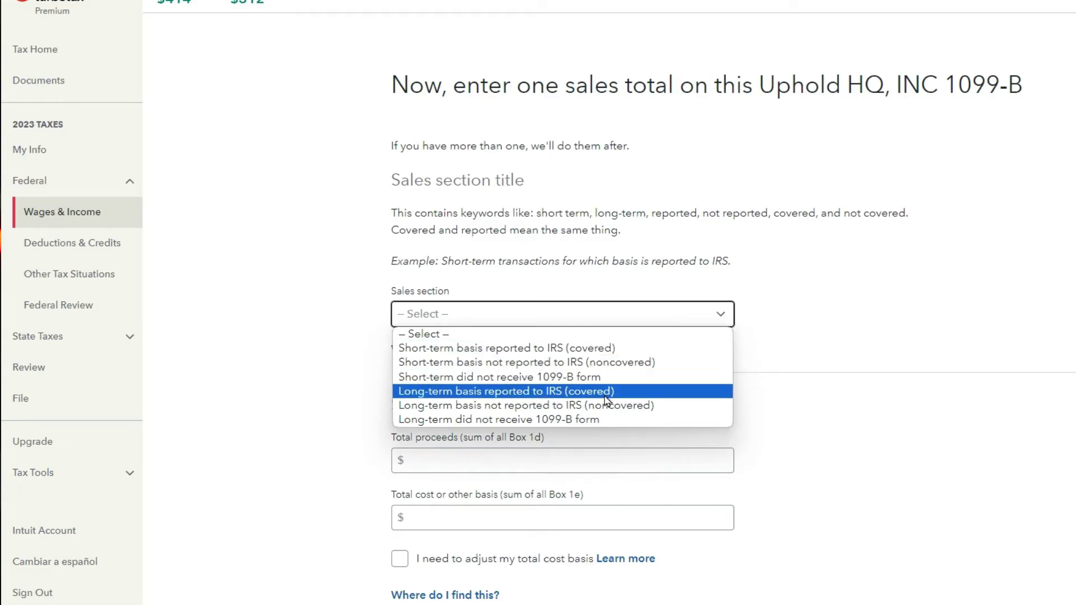
{"action": "left_click", "coordinate": [610, 352]}
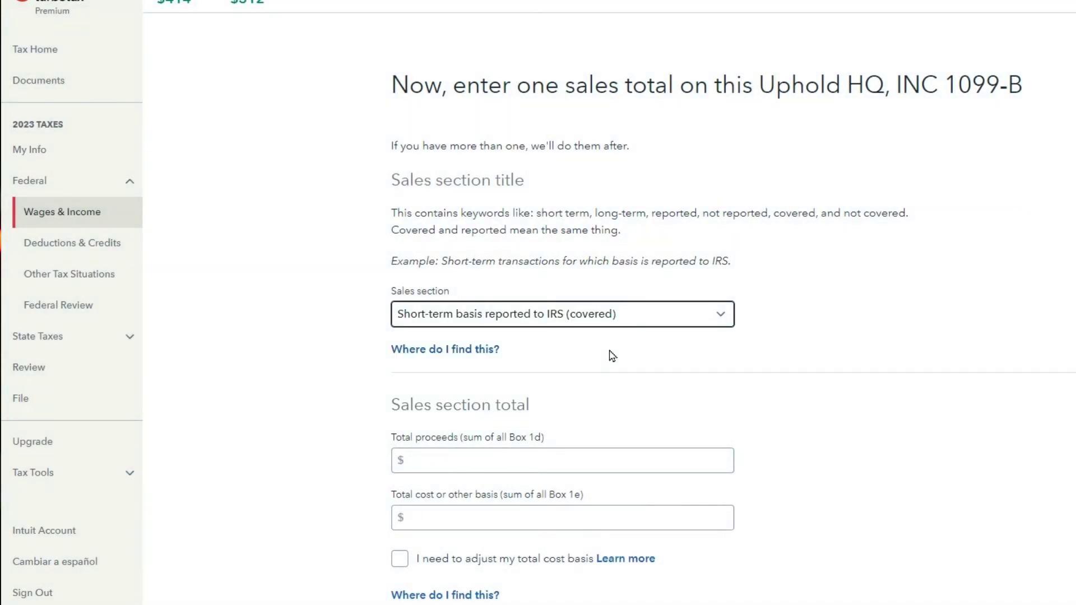